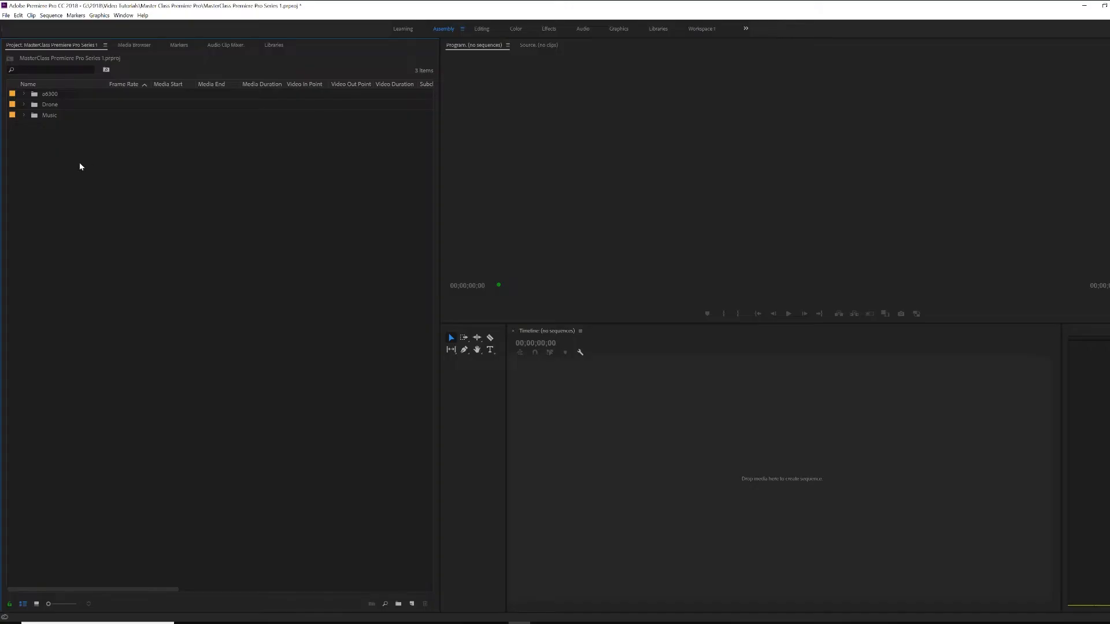
- Expand the a6300, Drone and Music bins to show their clips
{"action": "left_click", "coordinate": [24, 93]}
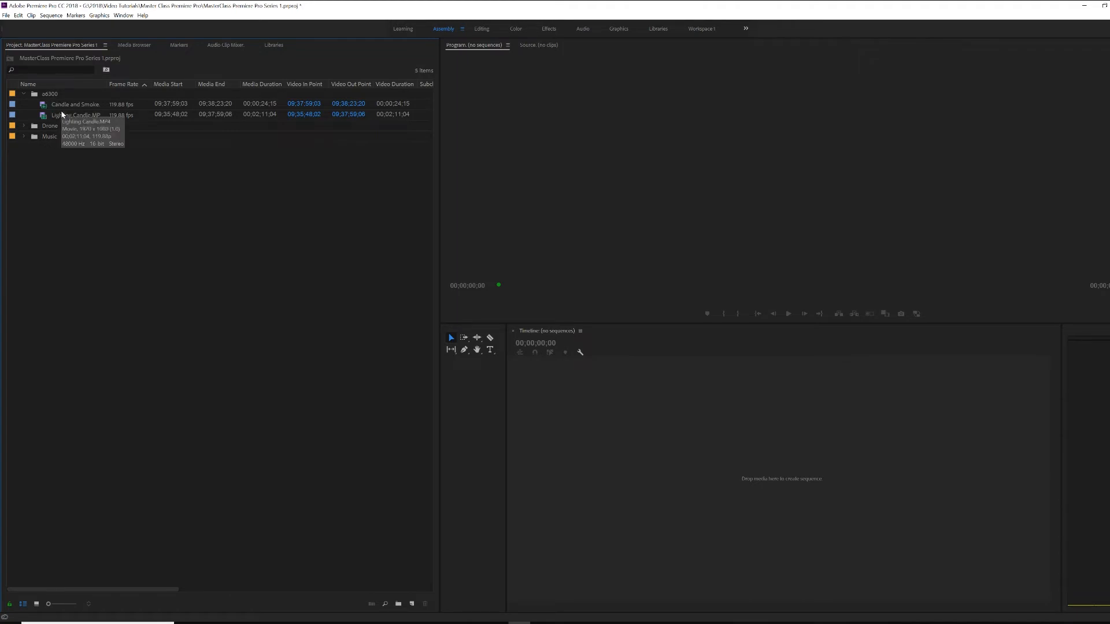
{"action": "left_click", "coordinate": [24, 95]}
{"action": "left_click", "coordinate": [24, 94]}
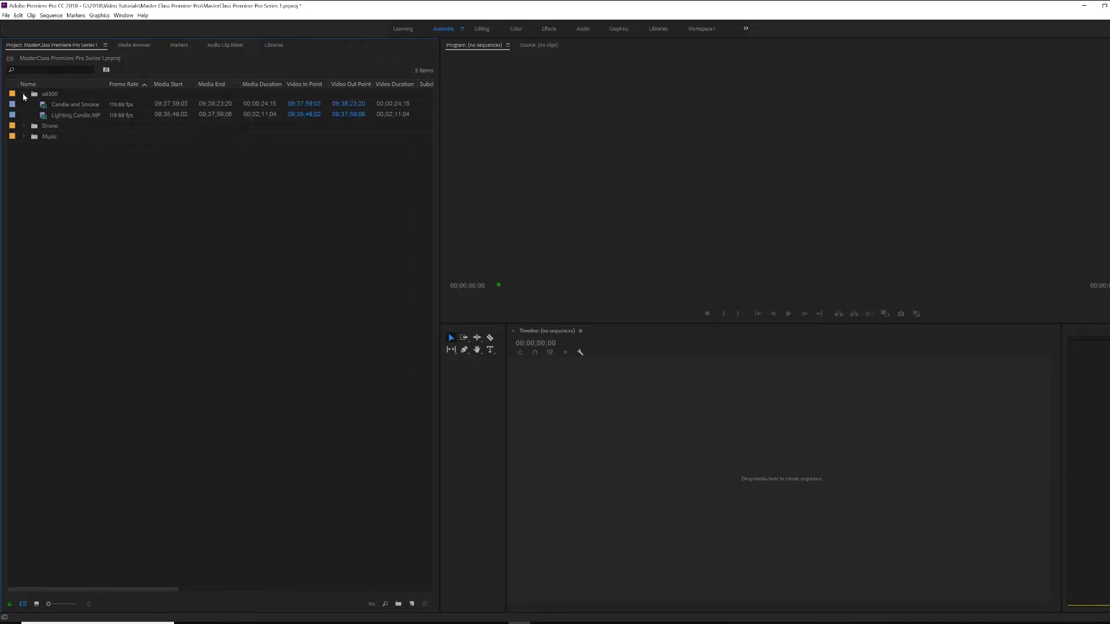
{"action": "left_click", "coordinate": [24, 126]}
{"action": "left_click", "coordinate": [23, 147]}
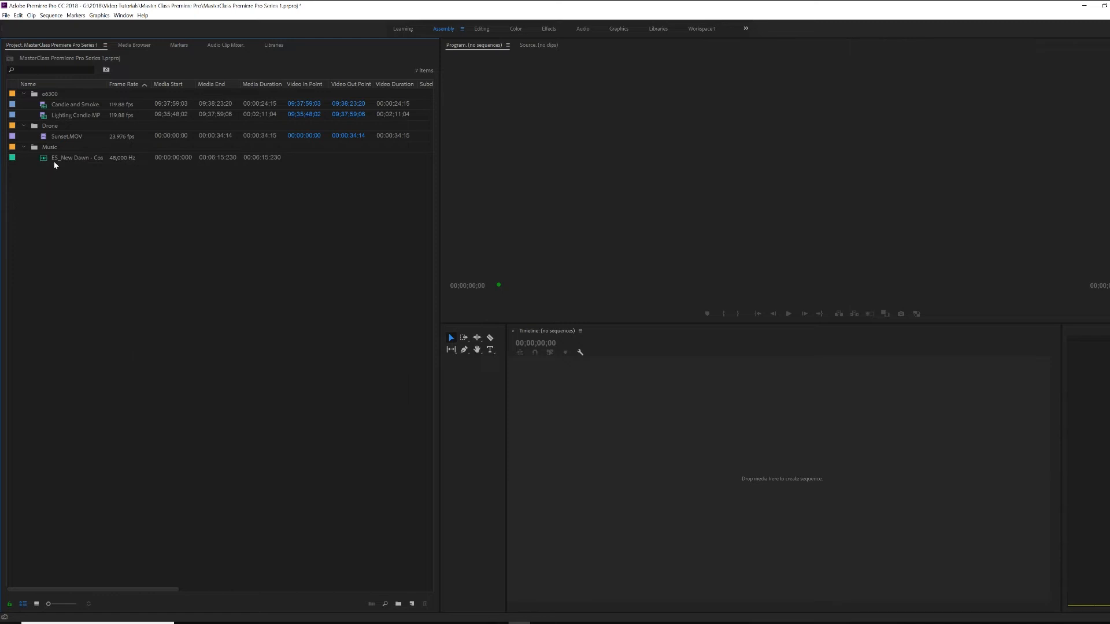
- Move the music track, Sunset.MOV and both candle clips out of their bins to the project's root level
{"action": "left_click", "coordinate": [74, 158]}
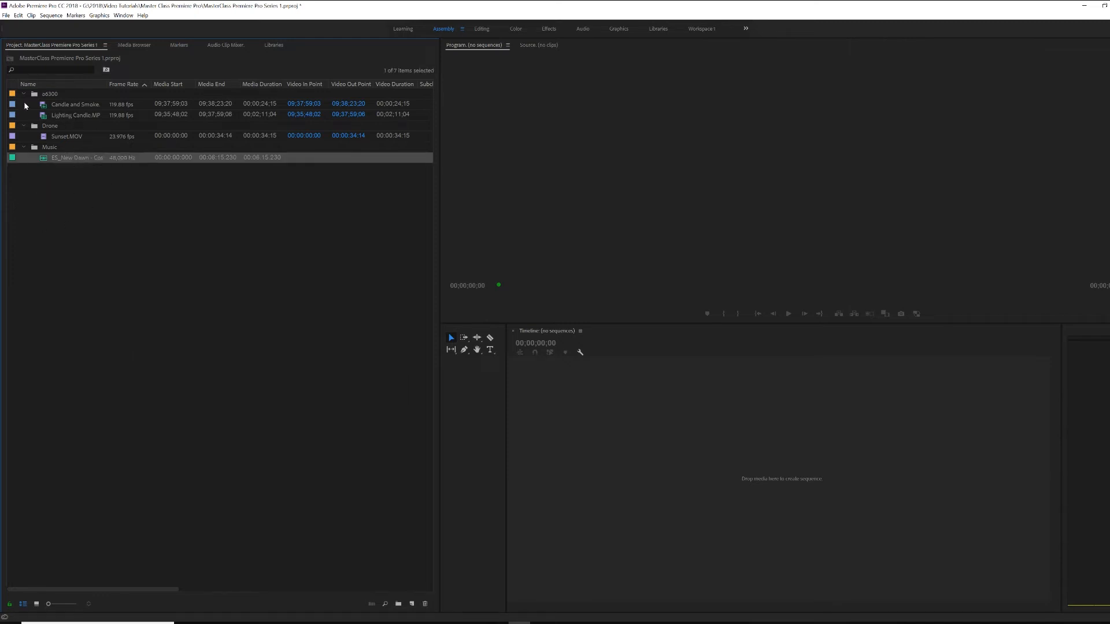
{"action": "left_click", "coordinate": [70, 138], "text": "ctrl"}
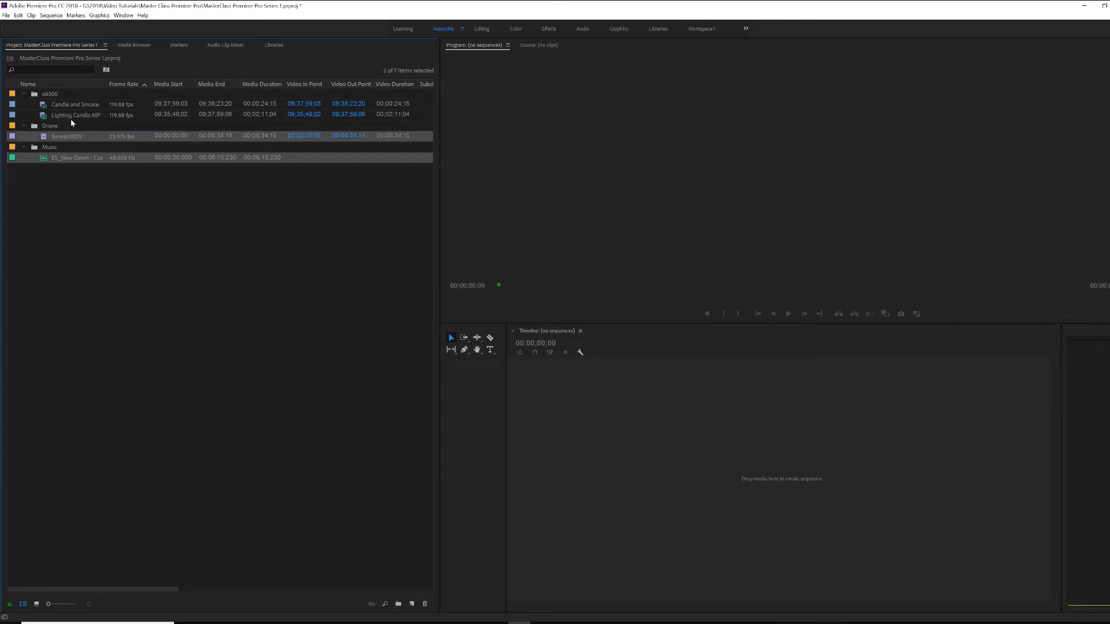
{"action": "left_click", "coordinate": [72, 116], "text": "ctrl"}
{"action": "left_click", "coordinate": [74, 105], "text": "ctrl"}
{"action": "left_click_drag", "start_coordinate": [78, 211], "coordinate": [81, 229]}
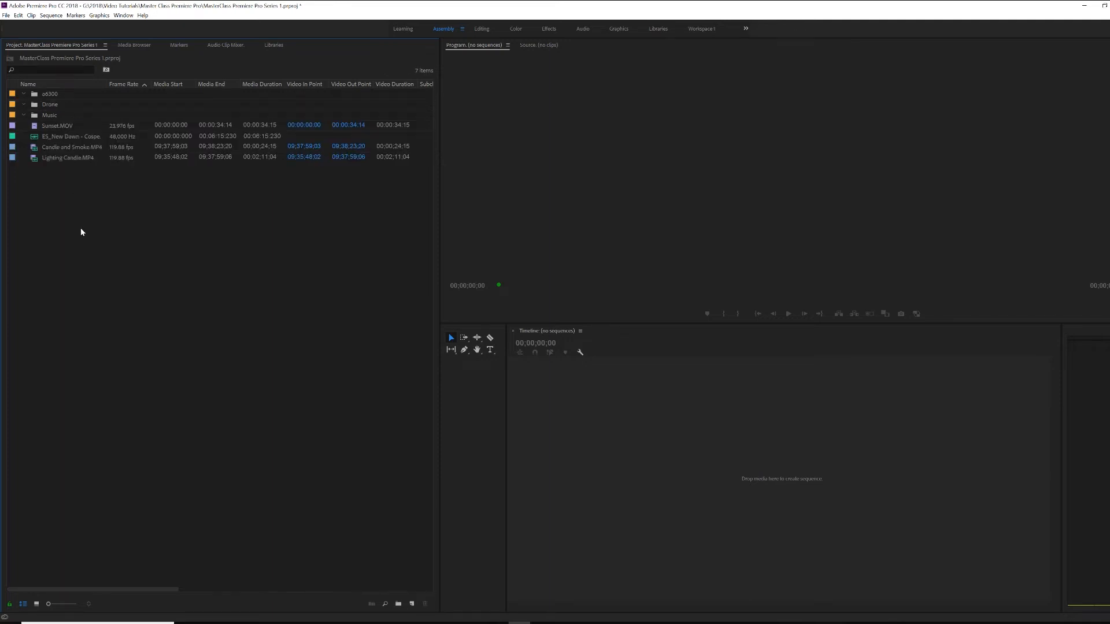
- Delete the emptied Music, Drone and a6300 bins from the project
{"action": "left_click", "coordinate": [50, 116]}
{"action": "key", "text": "Delete"}
{"action": "left_click", "coordinate": [47, 105]}
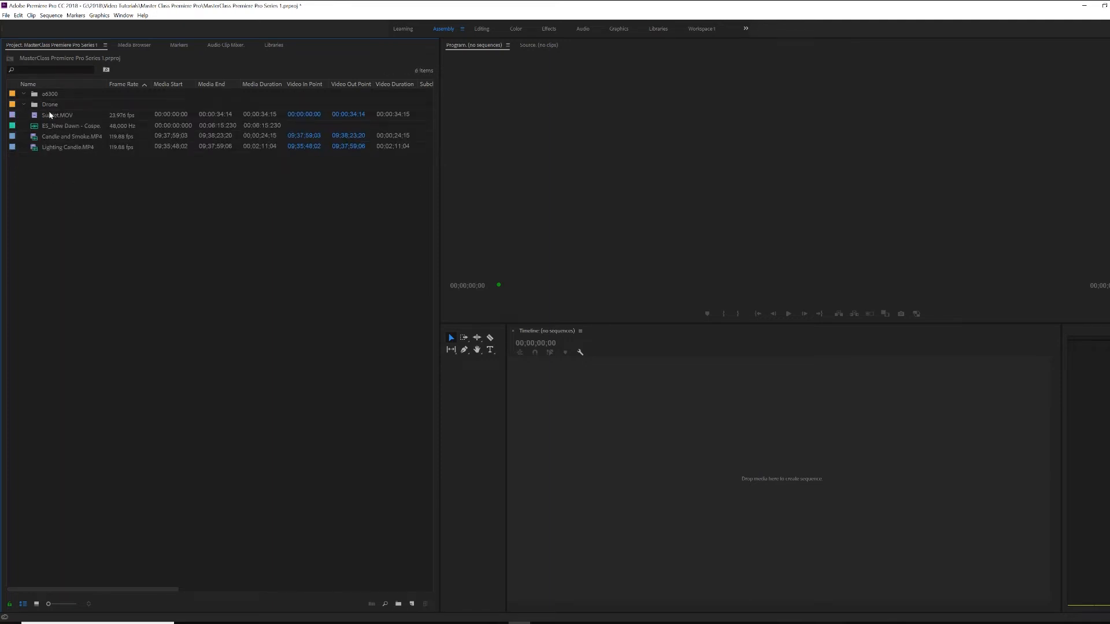
{"action": "key", "text": "Delete"}
{"action": "left_click", "coordinate": [49, 95]}
{"action": "key", "text": "Delete"}
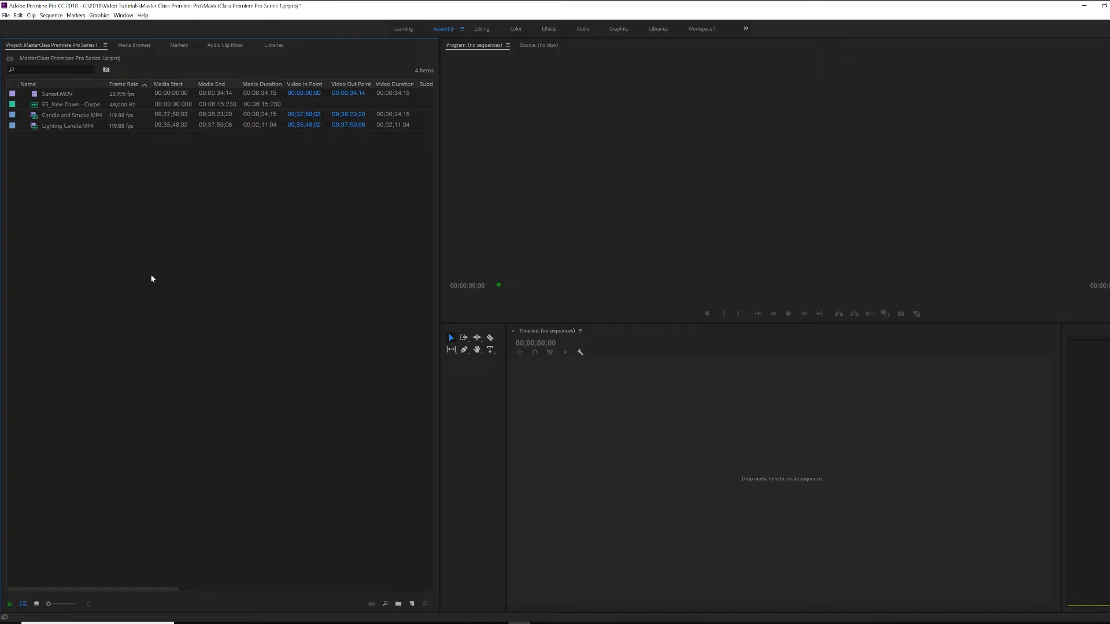
- Create an unnamed bin and undo its creation, twice in a row
{"action": "right_click", "coordinate": [137, 254]}
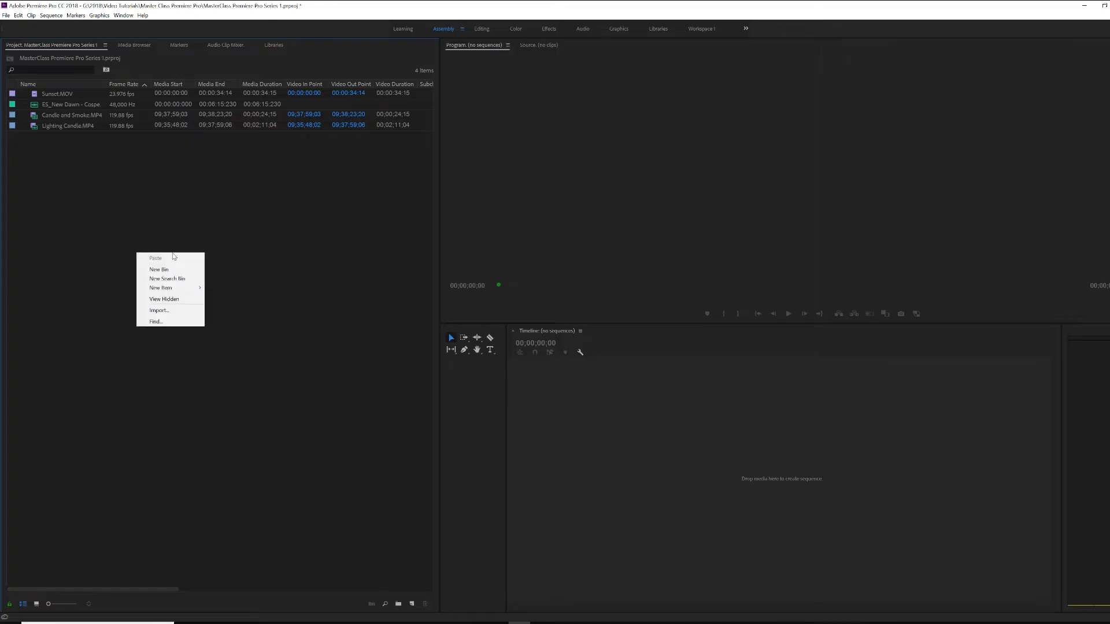
{"action": "left_click", "coordinate": [173, 272]}
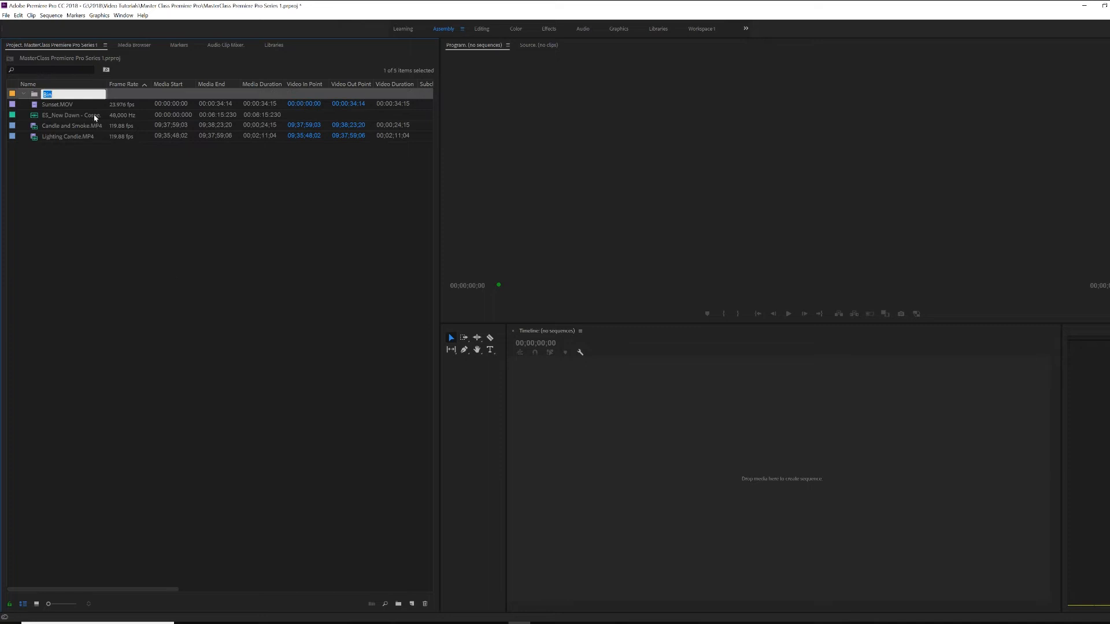
{"action": "left_click", "coordinate": [92, 190]}
{"action": "key", "text": "ctrl+z"}
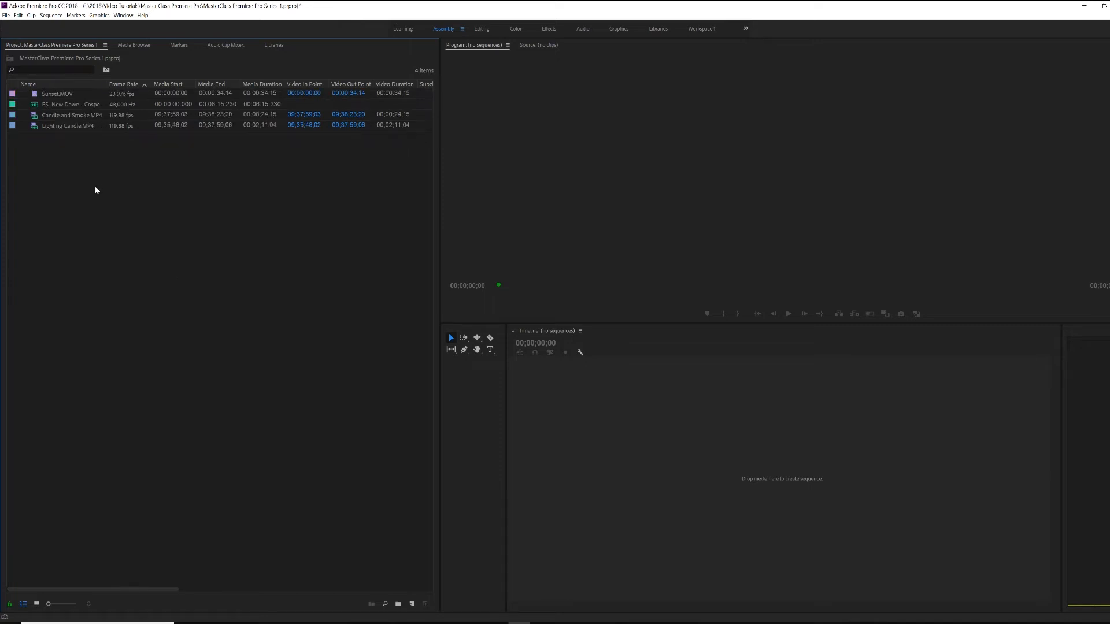
{"action": "left_click", "coordinate": [398, 604]}
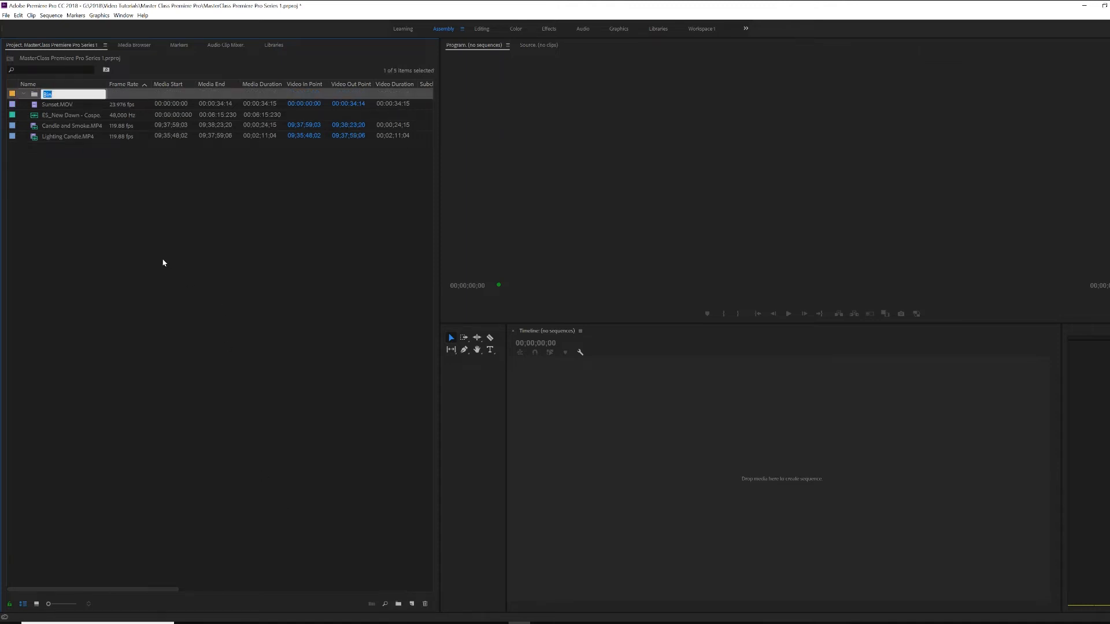
{"action": "key", "text": "ctrl+z"}
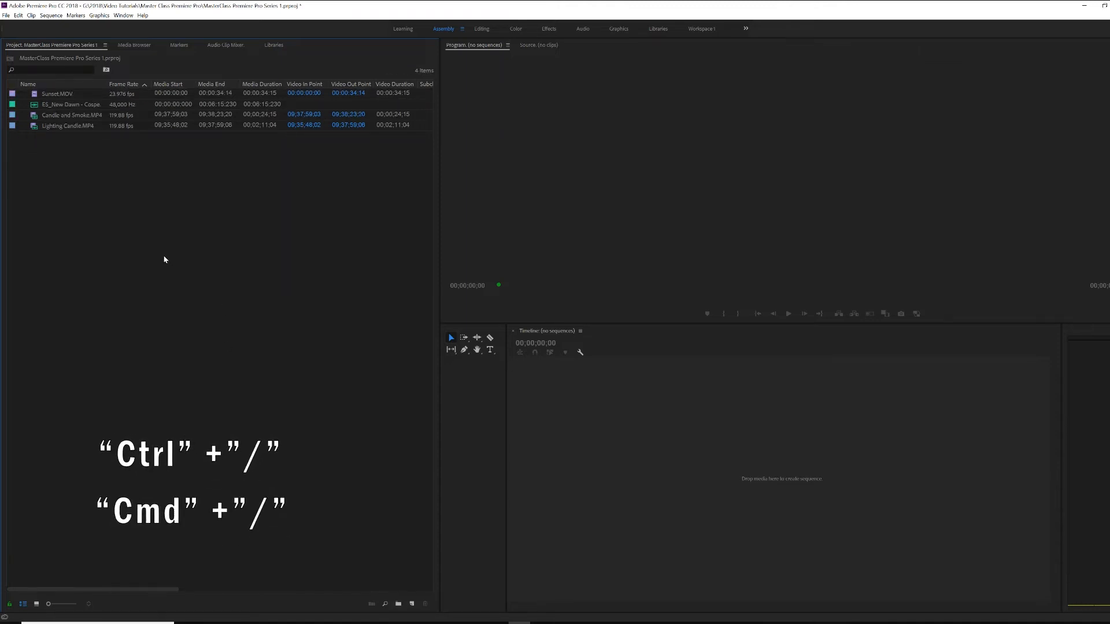
- Create three bins at the project's root level, named a6300, Drone and Music
{"action": "key", "text": "ctrl+slash"}
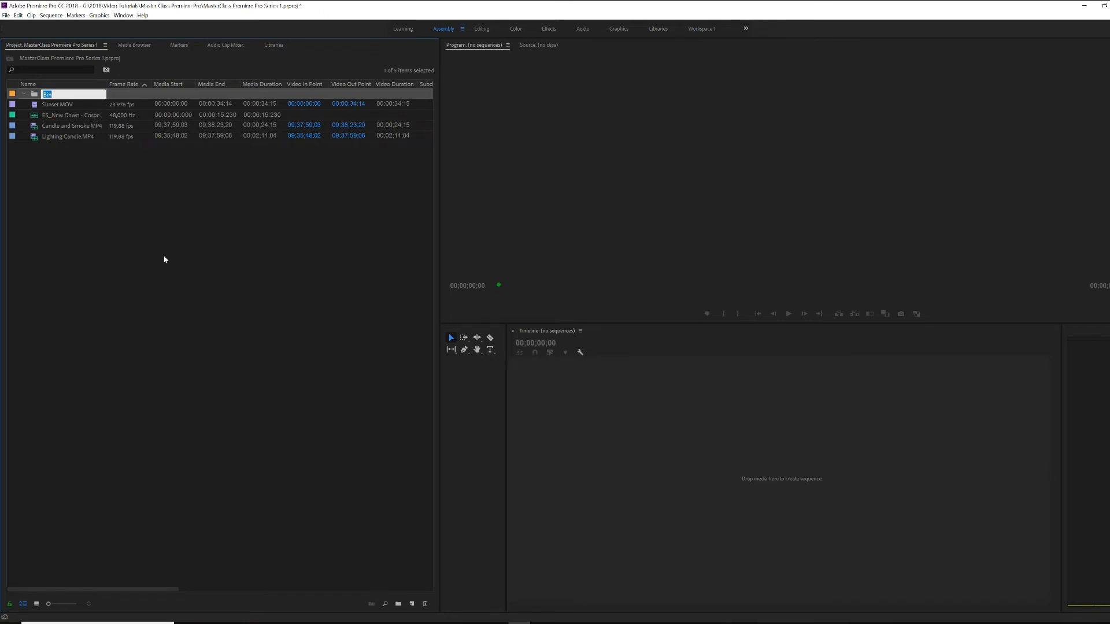
{"action": "type", "text": "a6300"}
{"action": "key", "text": "Tab"}
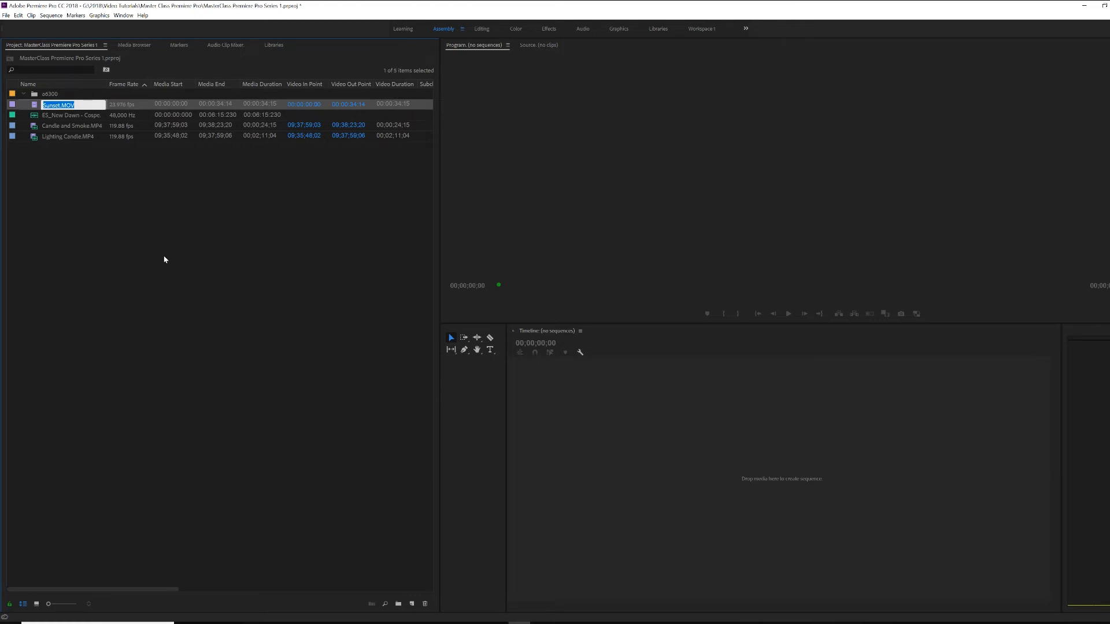
{"action": "key", "text": "ctrl+b"}
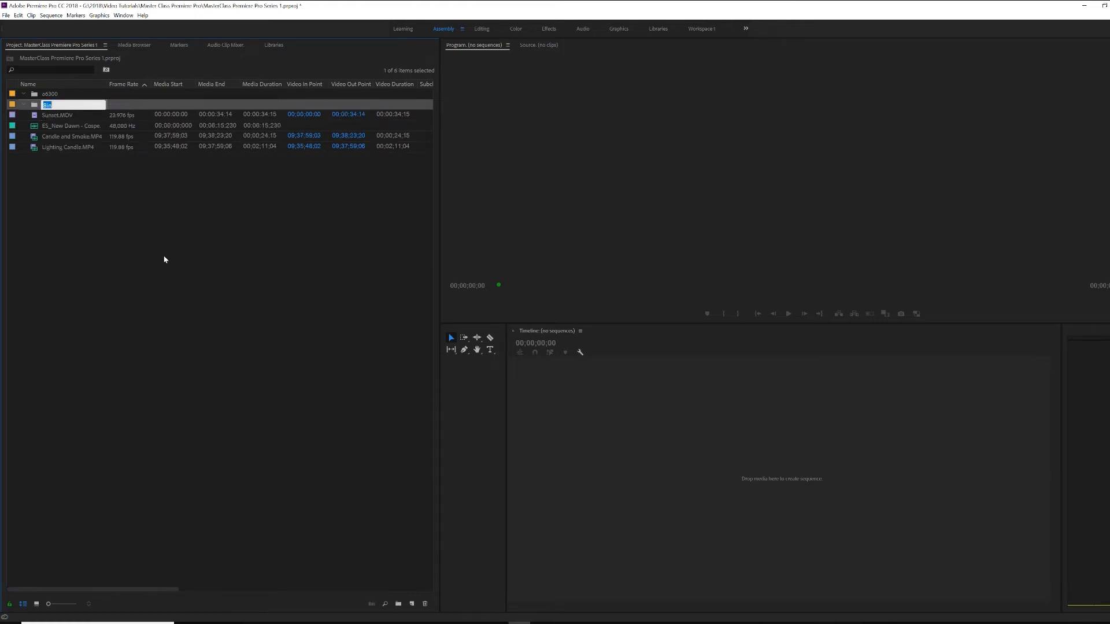
{"action": "type", "text": "Drone"}
{"action": "key", "text": "Tab"}
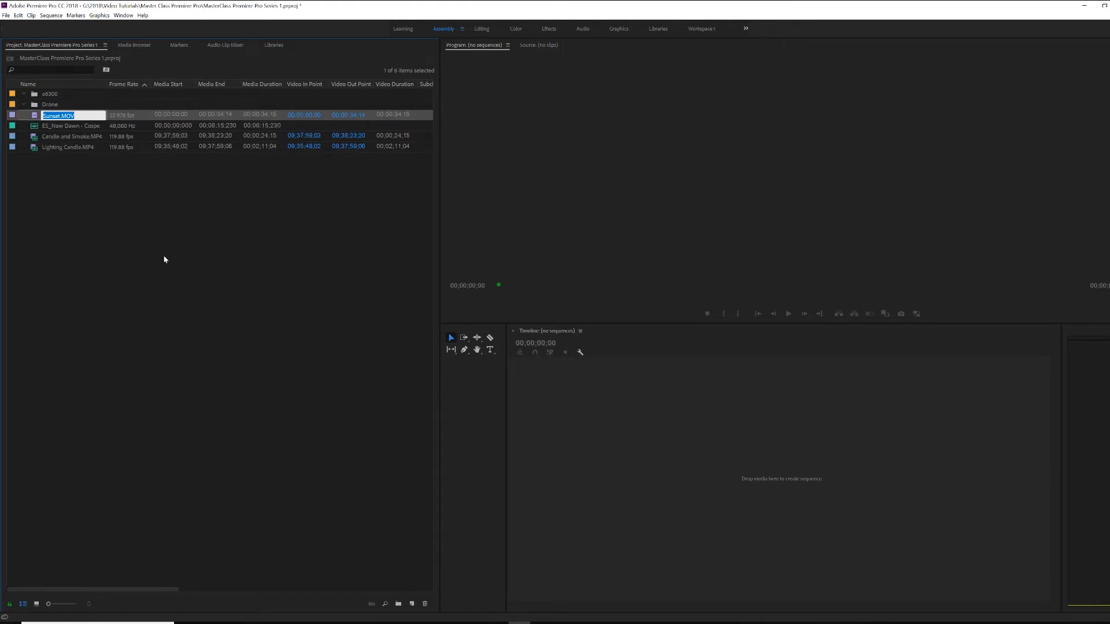
{"action": "key", "text": "ctrl+b"}
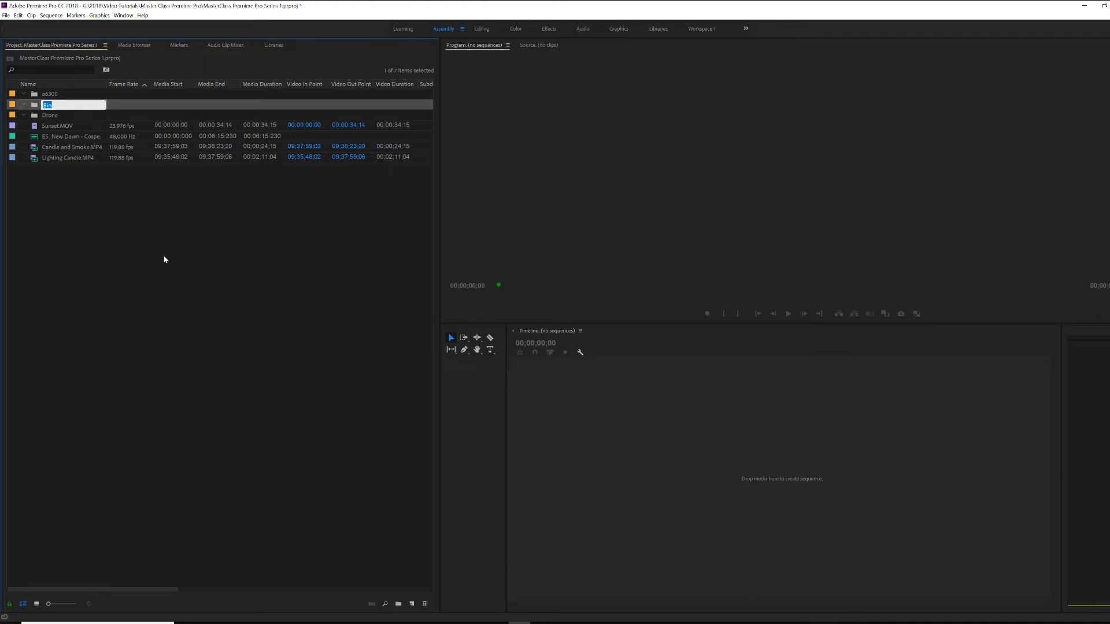
{"action": "type", "text": "Music"}
{"action": "left_click", "coordinate": [66, 195]}
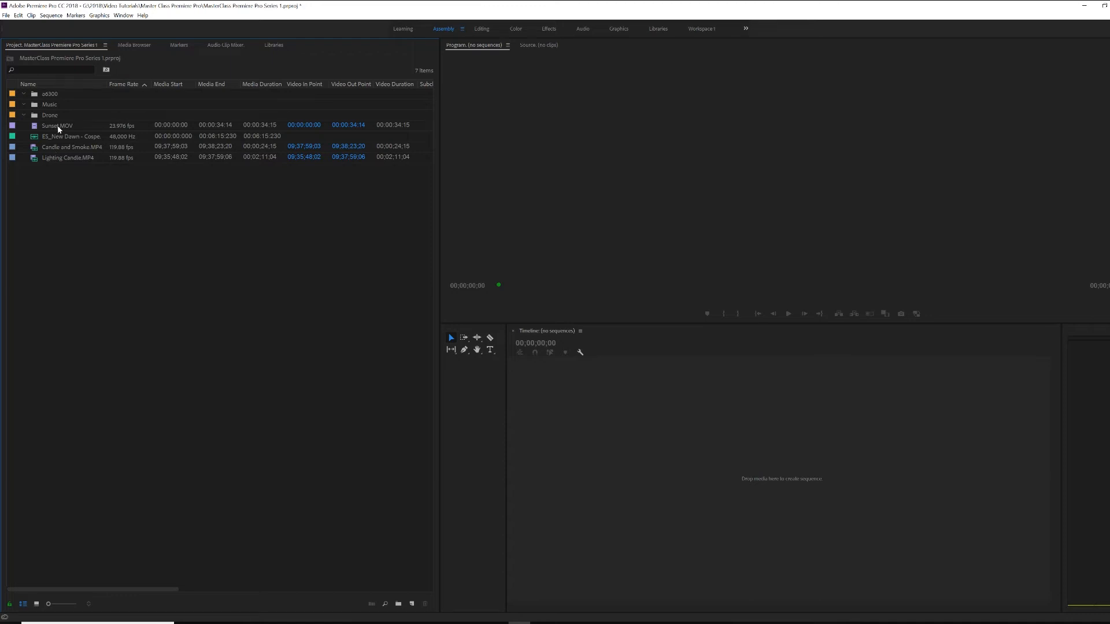
- Move Sunset.MOV into the Drone bin and the ES_New Dawn track into the Music bin
{"action": "left_click_drag", "start_coordinate": [61, 126], "coordinate": [49, 107]}
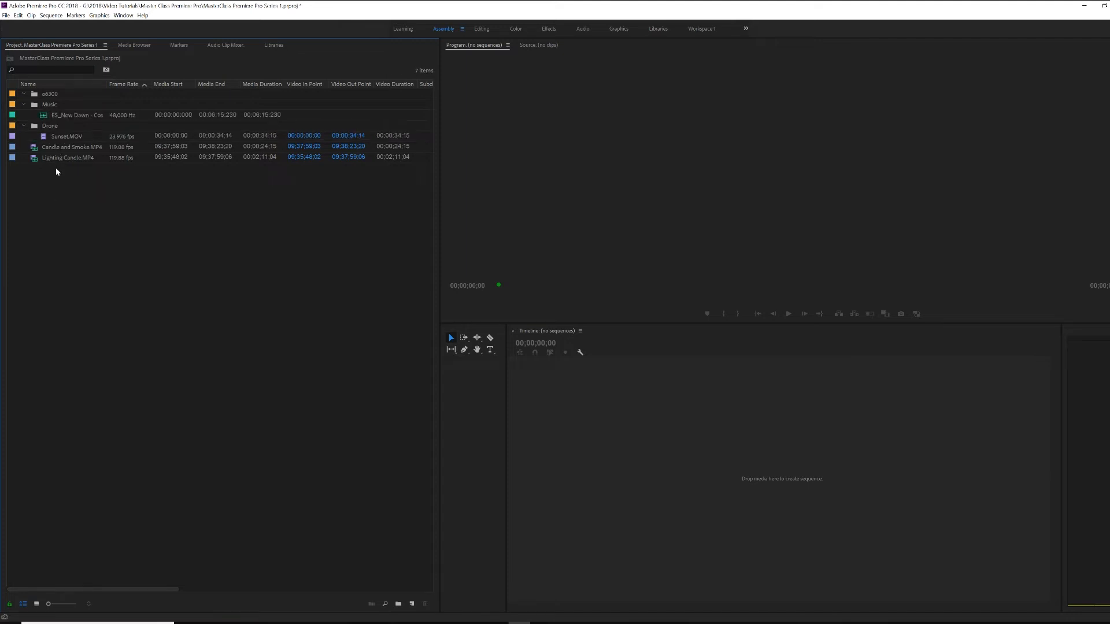
- Select both candle clips, extend the selection to the music track and Sunset.MOV, and clear the selection
{"action": "left_click_drag", "start_coordinate": [50, 269], "coordinate": [129, 154]}
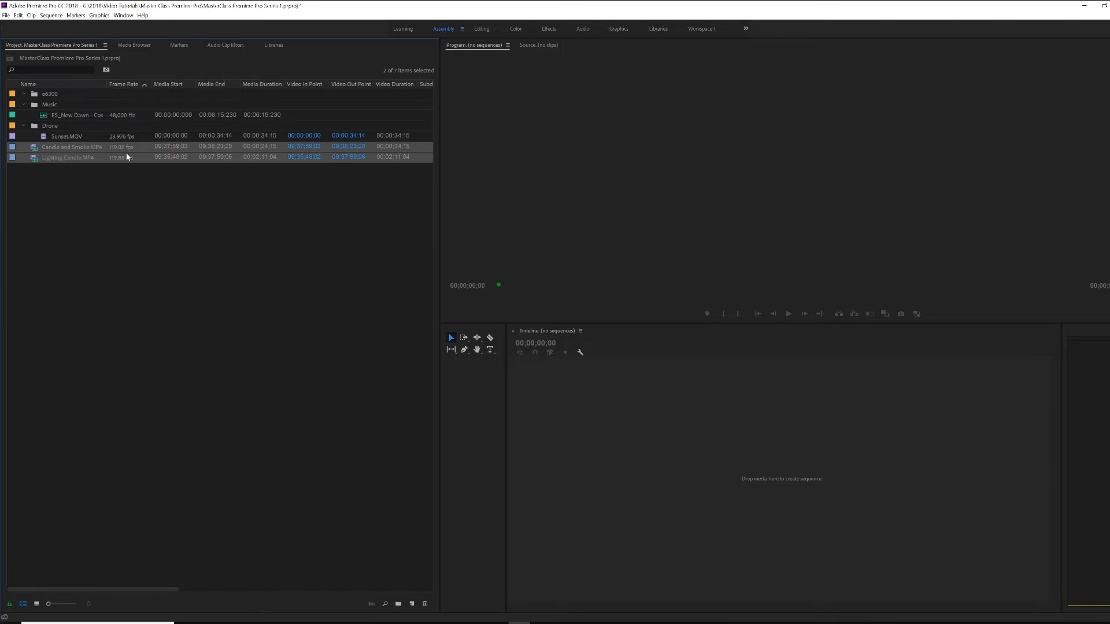
{"action": "left_click", "coordinate": [84, 204]}
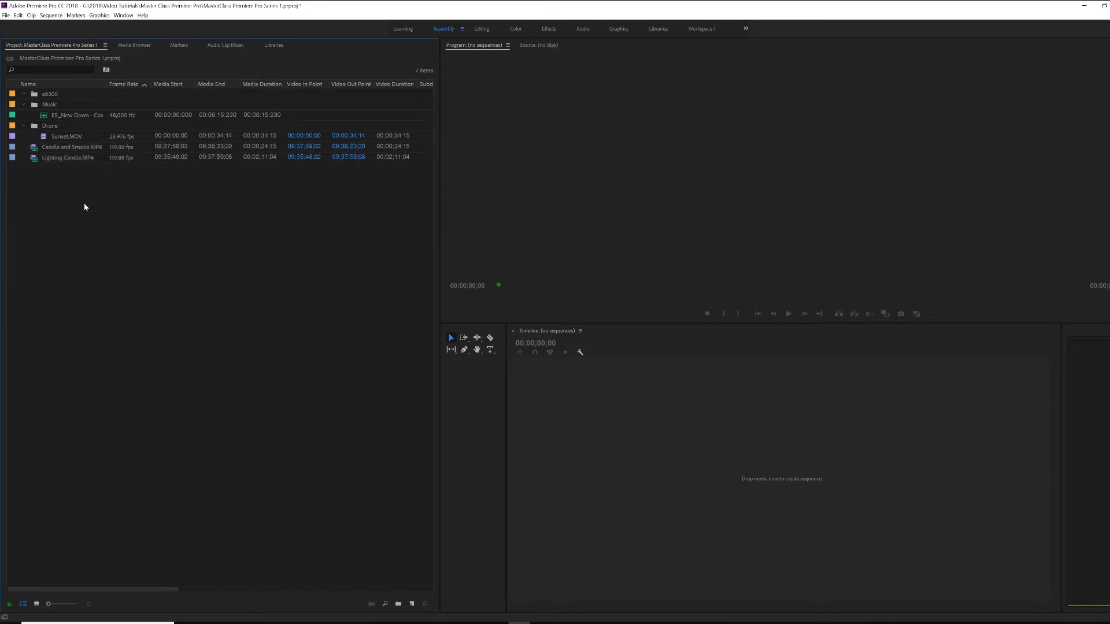
{"action": "left_click", "coordinate": [67, 148]}
{"action": "left_click", "coordinate": [66, 160], "text": "shift"}
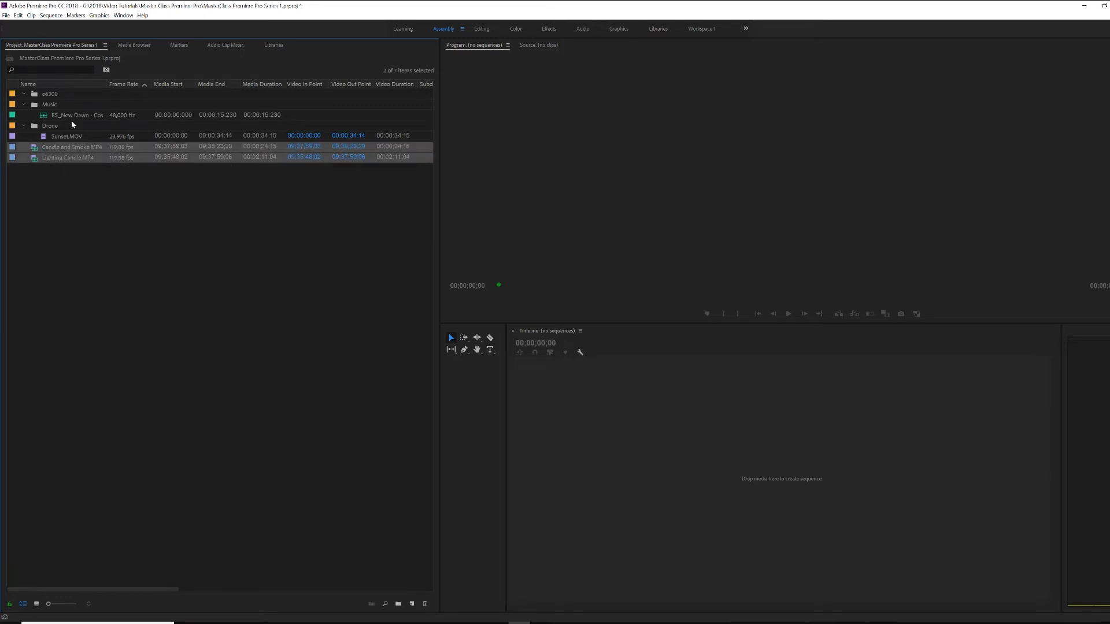
{"action": "left_click", "coordinate": [71, 116], "text": "ctrl"}
{"action": "left_click", "coordinate": [72, 135], "text": "ctrl"}
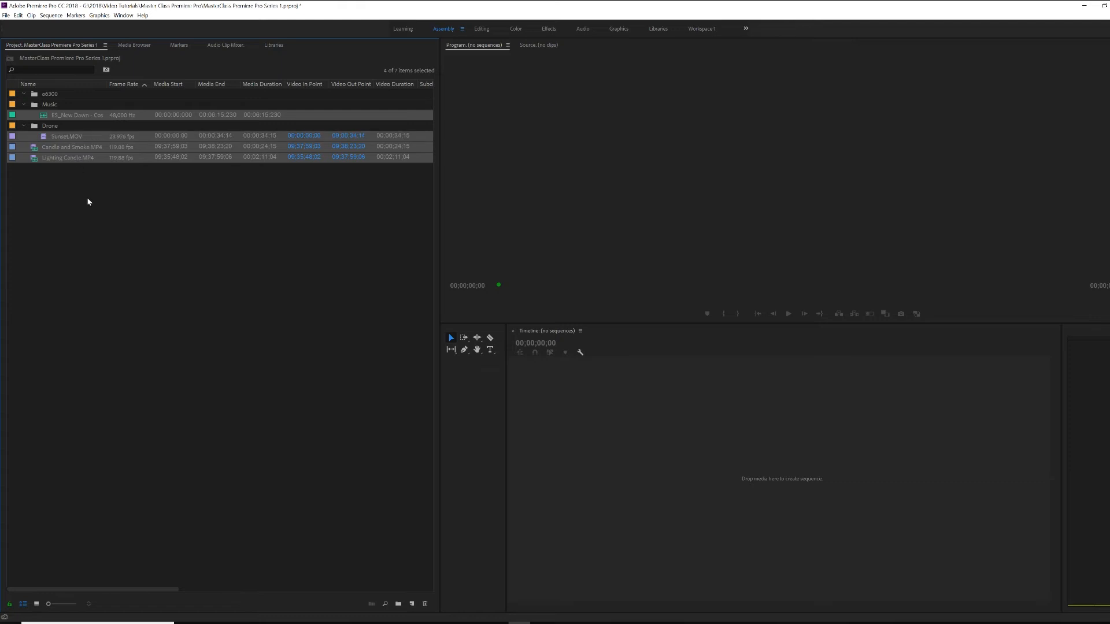
{"action": "left_click", "coordinate": [87, 198]}
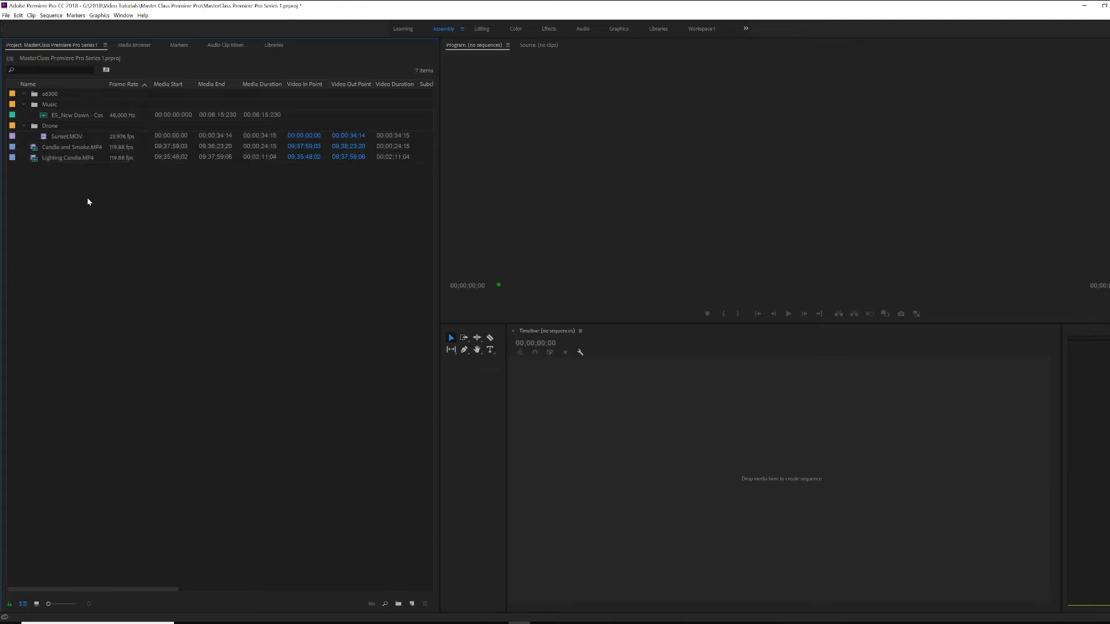
- Move Candle and Smoke.MP4 and Lighting Candle.MP4 together into the a6300 bin
{"action": "left_click", "coordinate": [75, 146]}
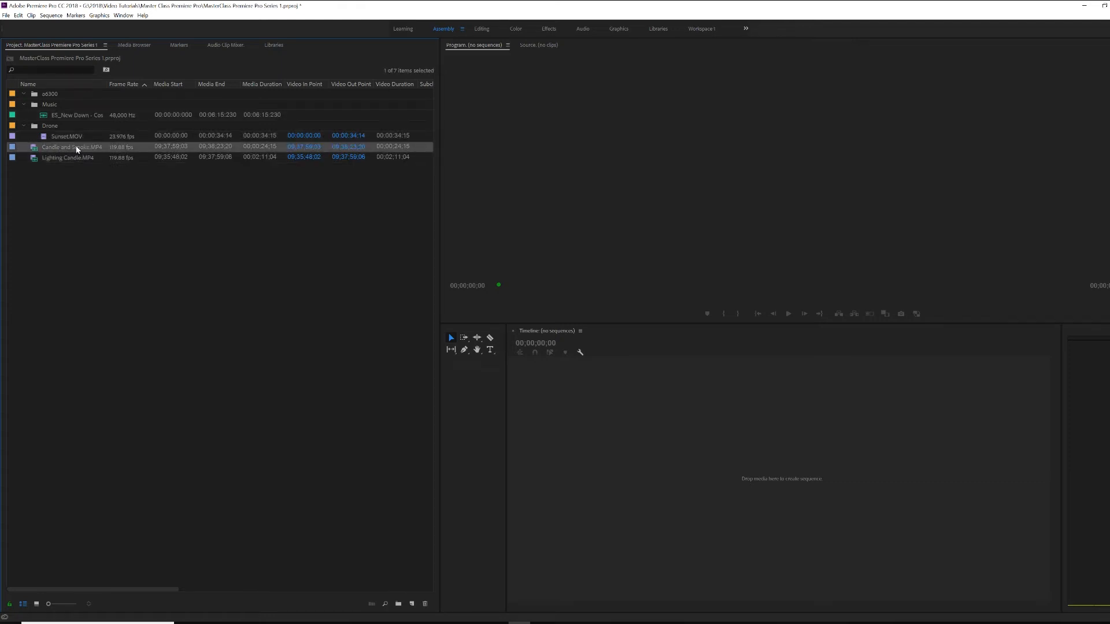
{"action": "left_click", "coordinate": [73, 156], "text": "shift"}
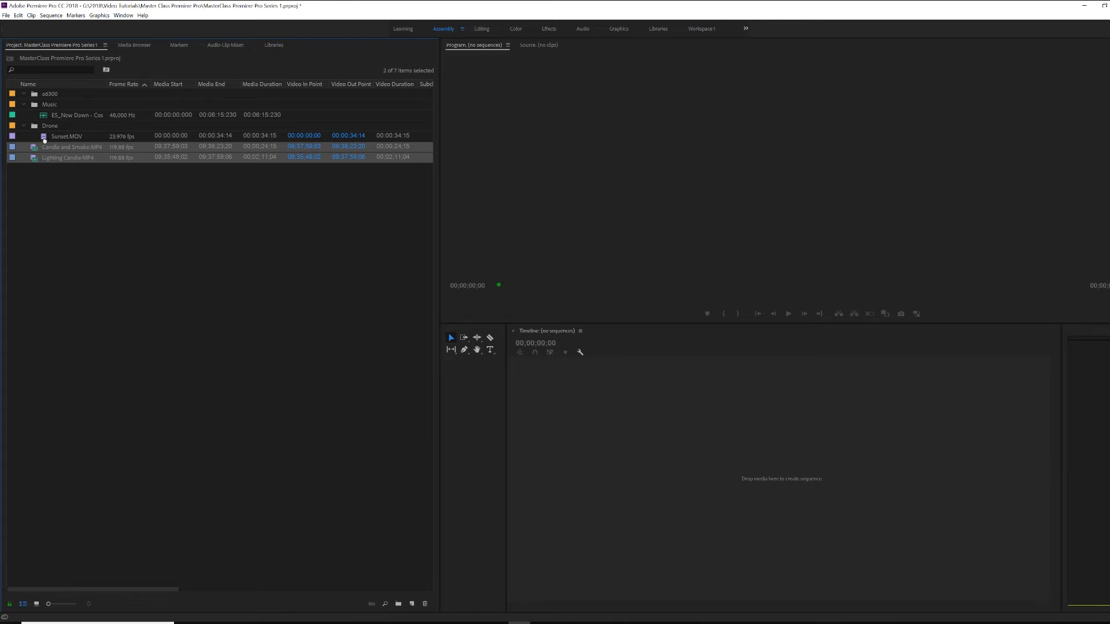
{"action": "left_click_drag", "start_coordinate": [48, 94], "coordinate": [47, 94]}
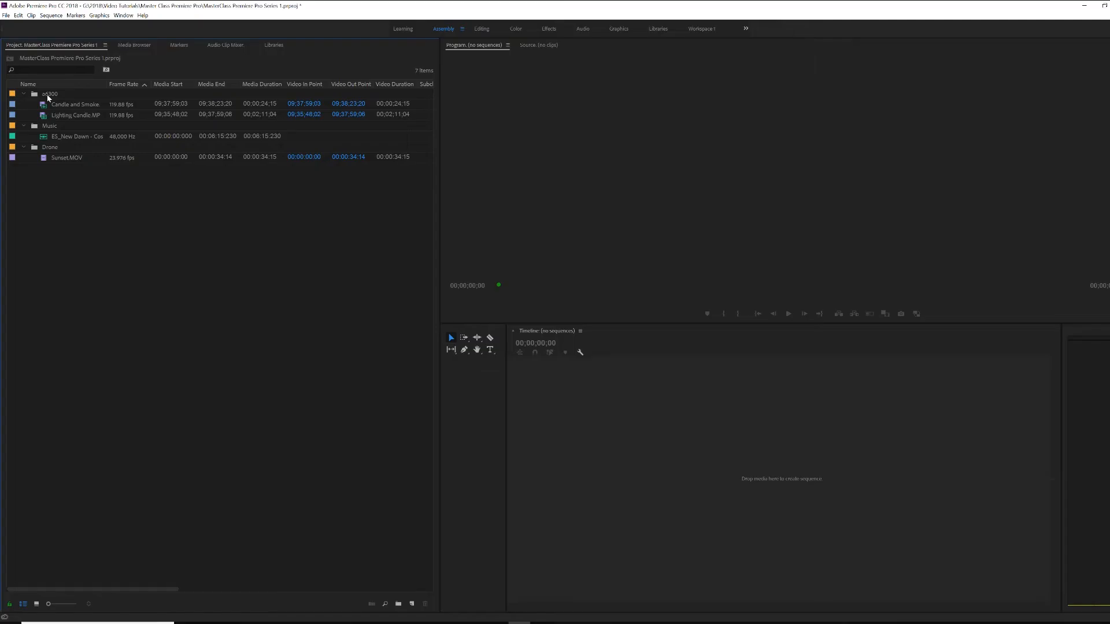
- Set the label colour of the a6300 bin and its two candle clips to Caribbean
{"action": "left_click", "coordinate": [47, 95]}
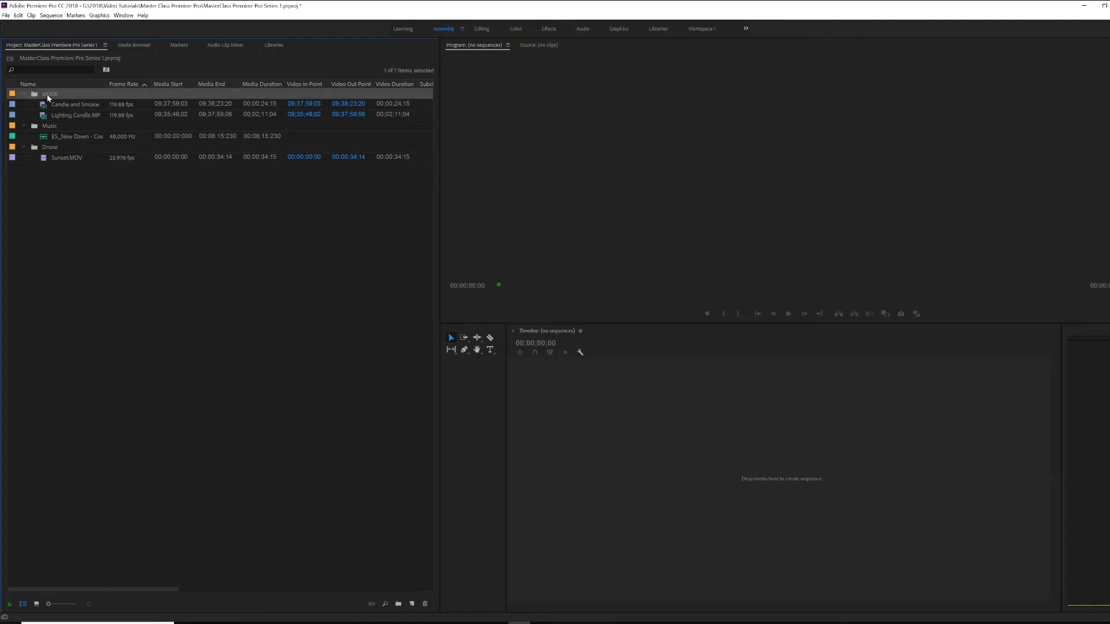
{"action": "left_click", "coordinate": [68, 117], "text": "shift"}
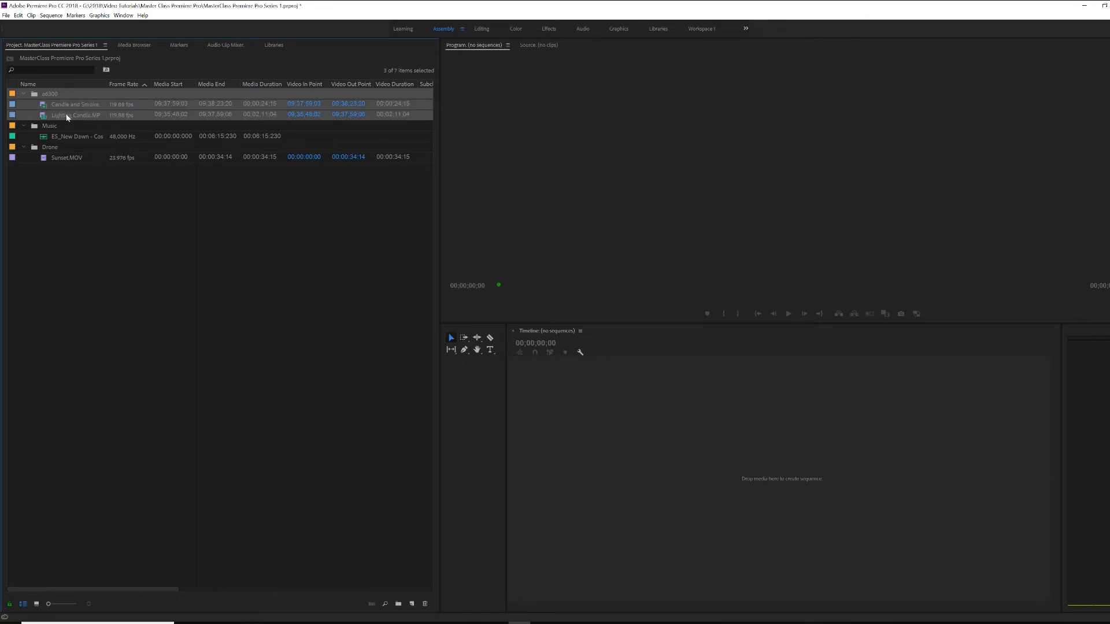
{"action": "right_click", "coordinate": [47, 108]}
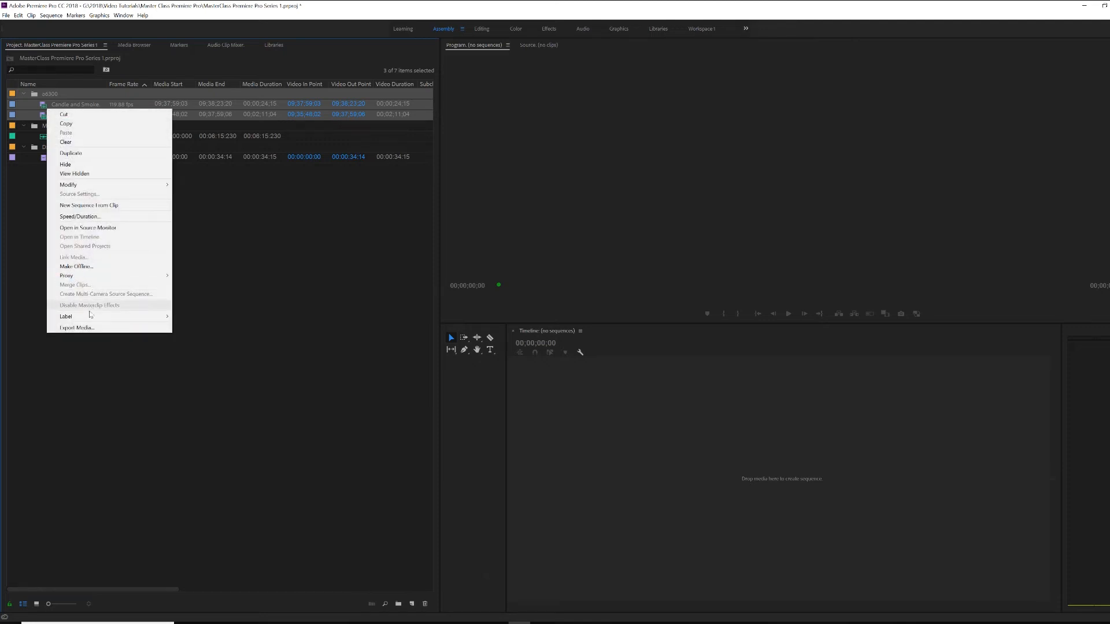
{"action": "mouse_move", "coordinate": [86, 316]}
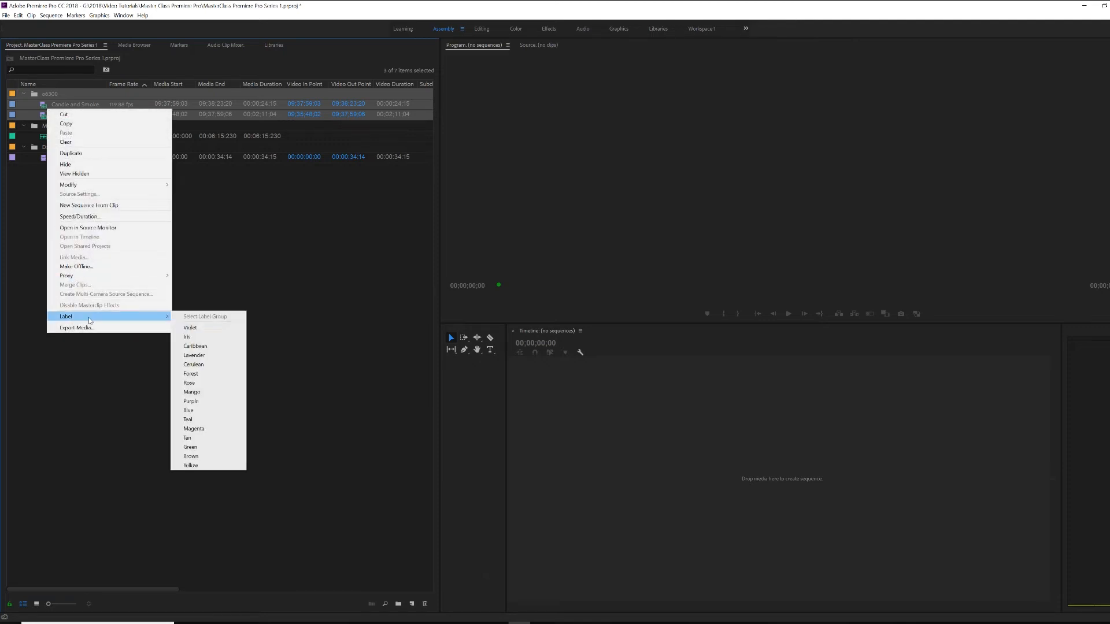
{"action": "left_click", "coordinate": [197, 346]}
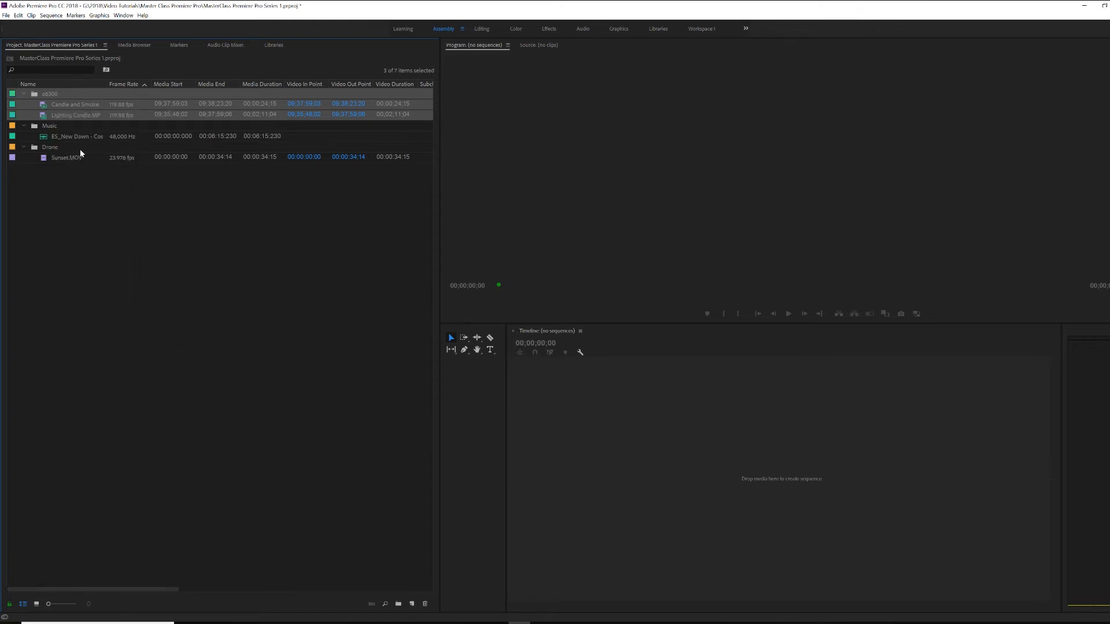
- Set the label colour of the Music bin and its ES_New Dawn track to Purple
{"action": "left_click", "coordinate": [53, 127]}
{"action": "right_click", "coordinate": [15, 134]}
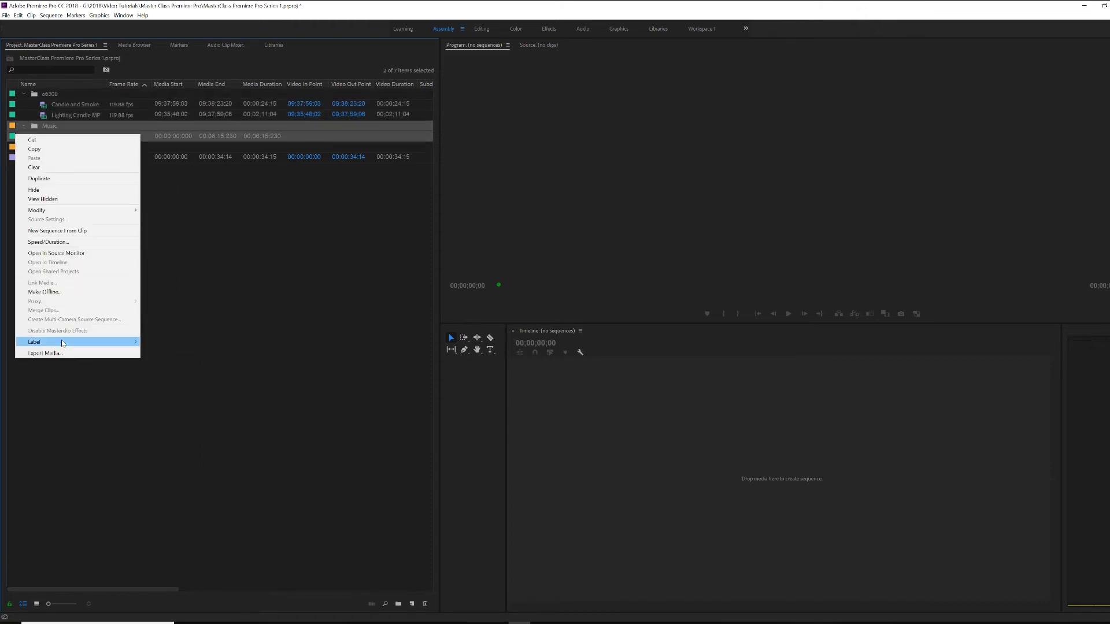
{"action": "mouse_move", "coordinate": [64, 342]}
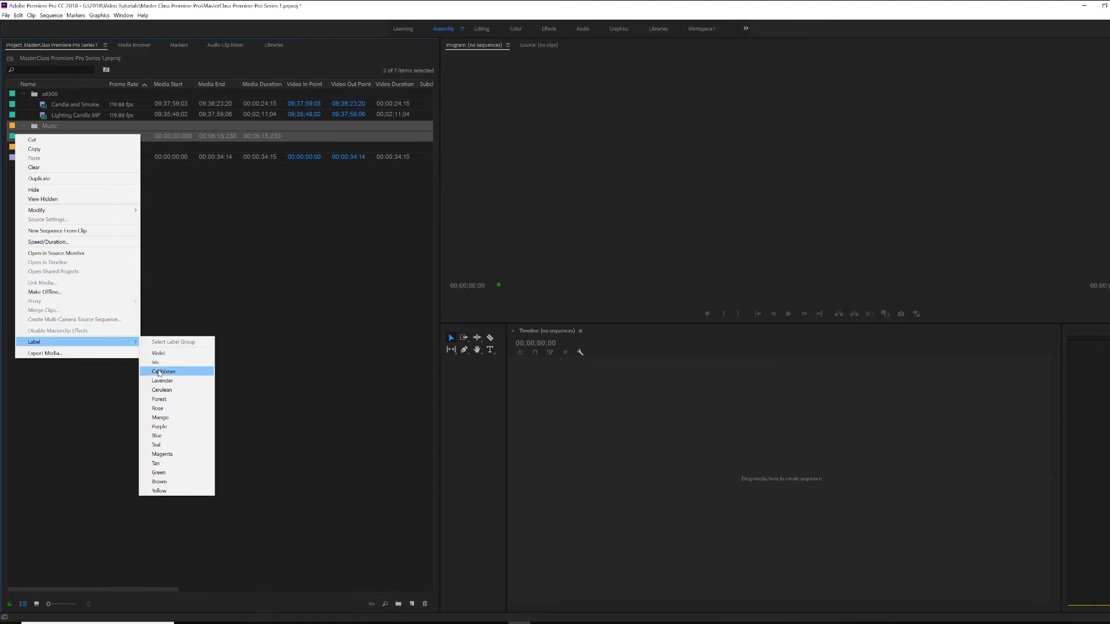
{"action": "left_click", "coordinate": [170, 430]}
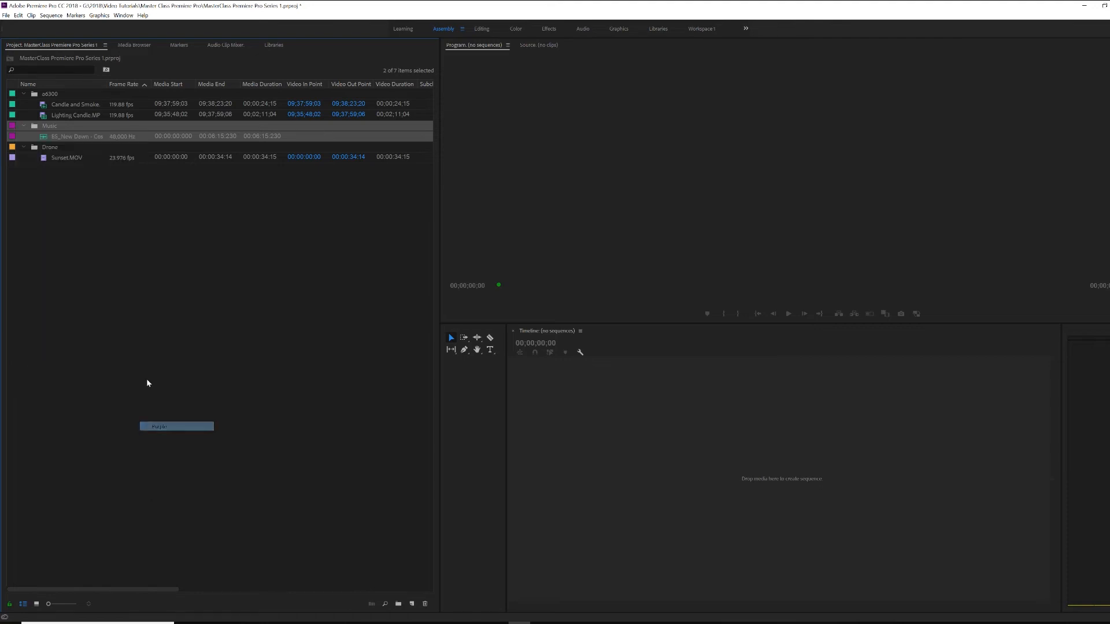
- Set the label colour of the Drone bin and its Sunset.MOV clip to Forest
{"action": "left_click", "coordinate": [49, 148]}
{"action": "left_click", "coordinate": [36, 160], "text": "shift"}
{"action": "right_click", "coordinate": [14, 158]}
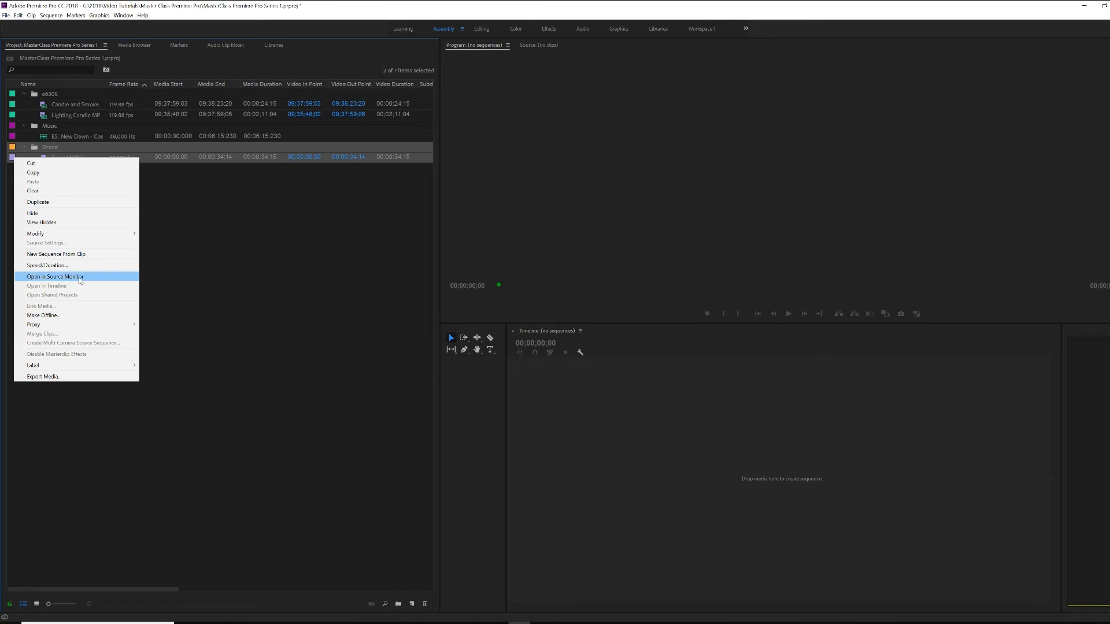
{"action": "mouse_move", "coordinate": [69, 366]}
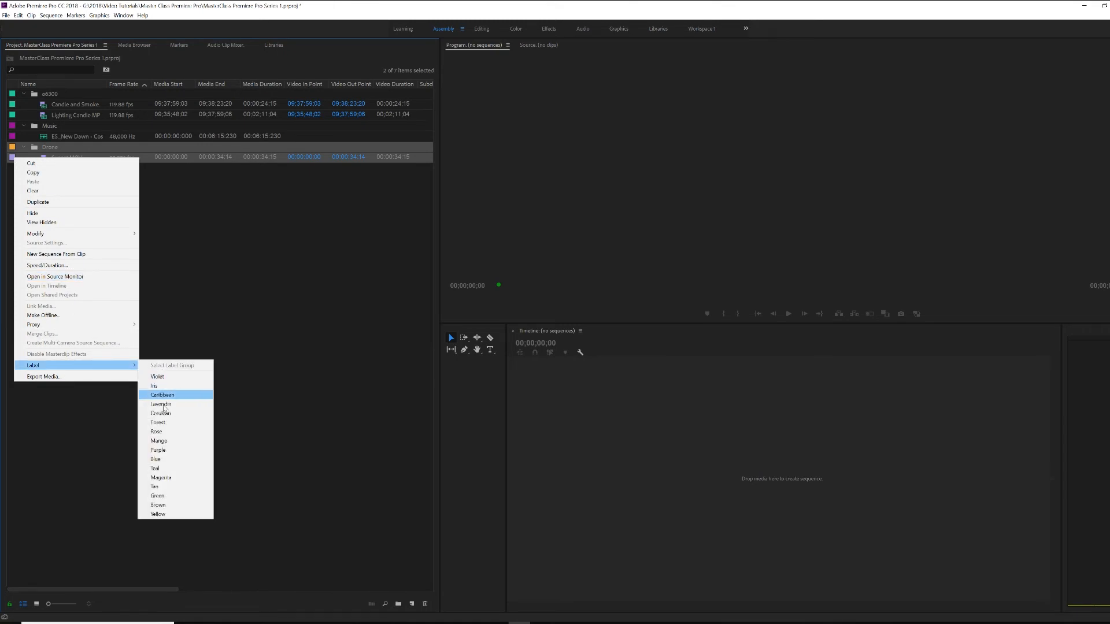
{"action": "left_click", "coordinate": [166, 422]}
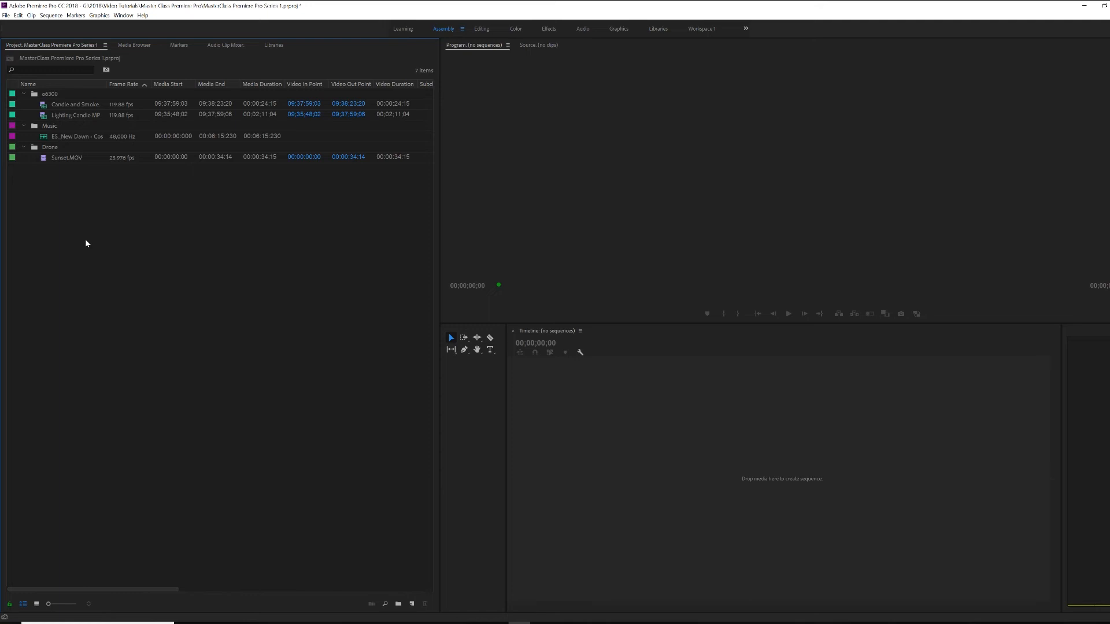
- Show the project items as thumbnails, and open the a6300 bin docked beside the project in the same panel group
{"action": "left_click", "coordinate": [36, 604]}
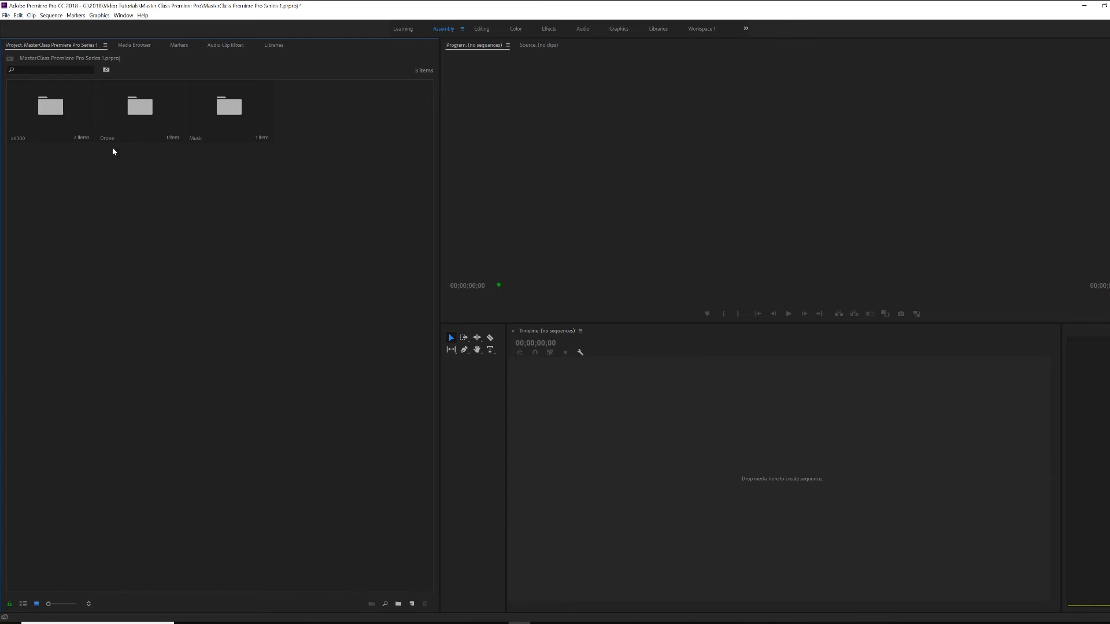
{"action": "double_click", "coordinate": [62, 117]}
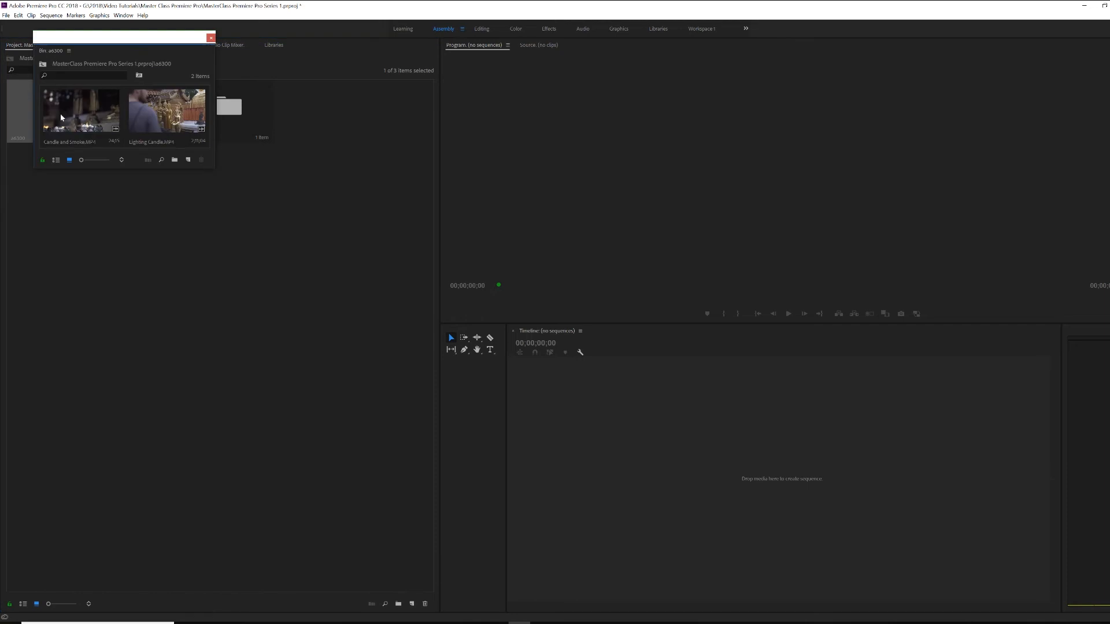
{"action": "left_click_drag", "start_coordinate": [75, 40], "coordinate": [154, 44]}
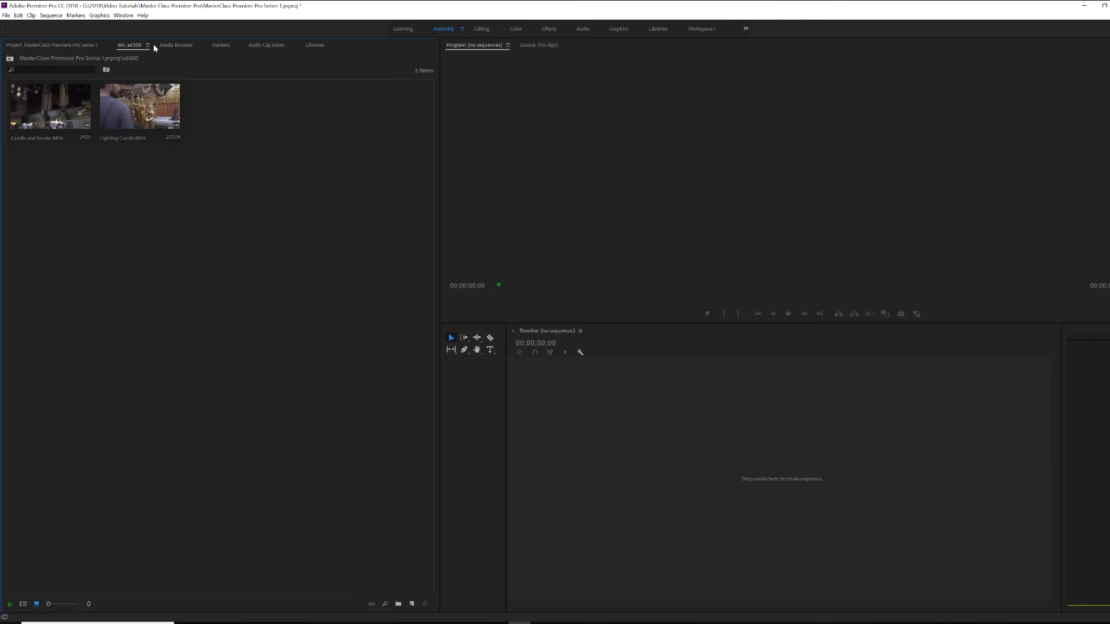